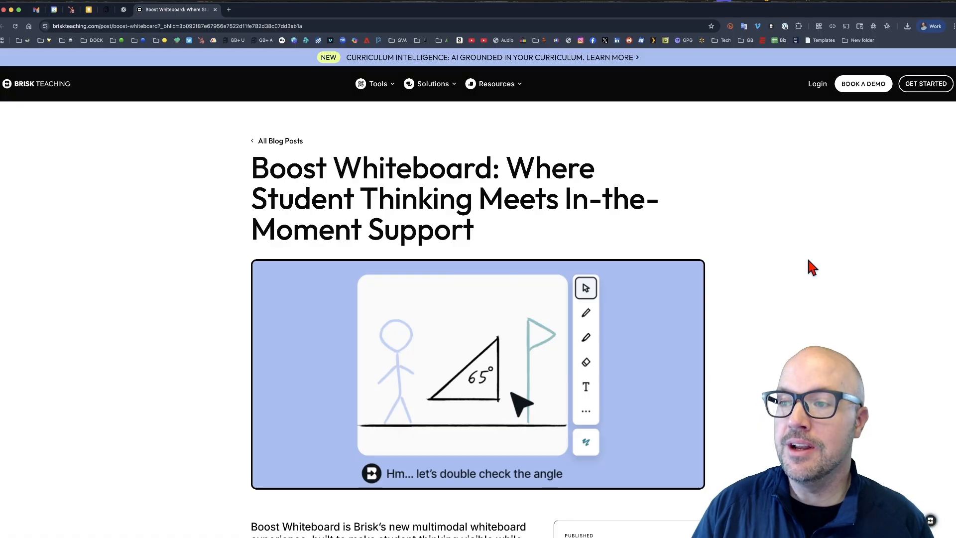
Step: Skim the Boost Whiteboard blog post, covering the activity setup steps and the student experience sections
{"action": "scroll", "coordinate": [797, 242], "scroll_direction": "down", "scroll_amount": 3}
{"action": "scroll", "coordinate": [796, 243], "scroll_direction": "down", "scroll_amount": 20}
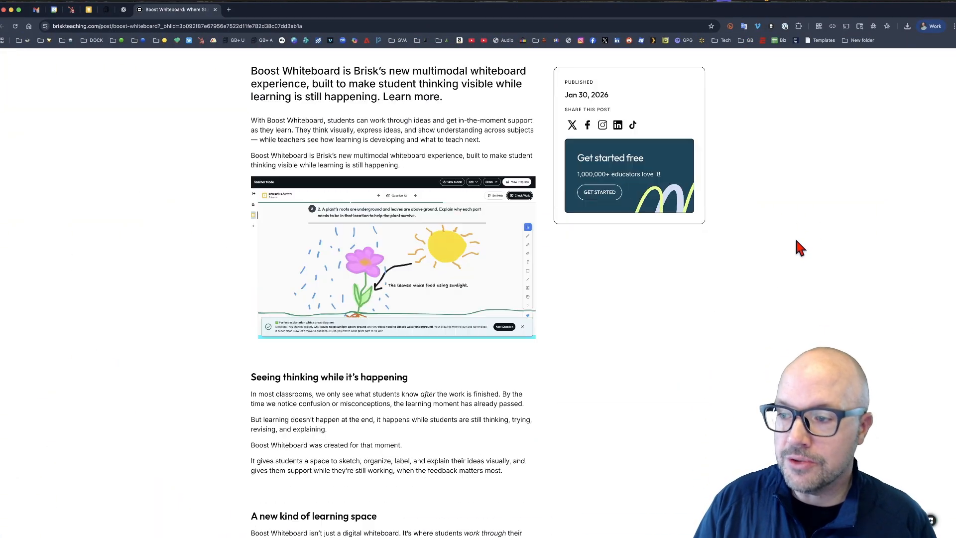
{"action": "scroll", "coordinate": [794, 241], "scroll_direction": "down", "scroll_amount": 10}
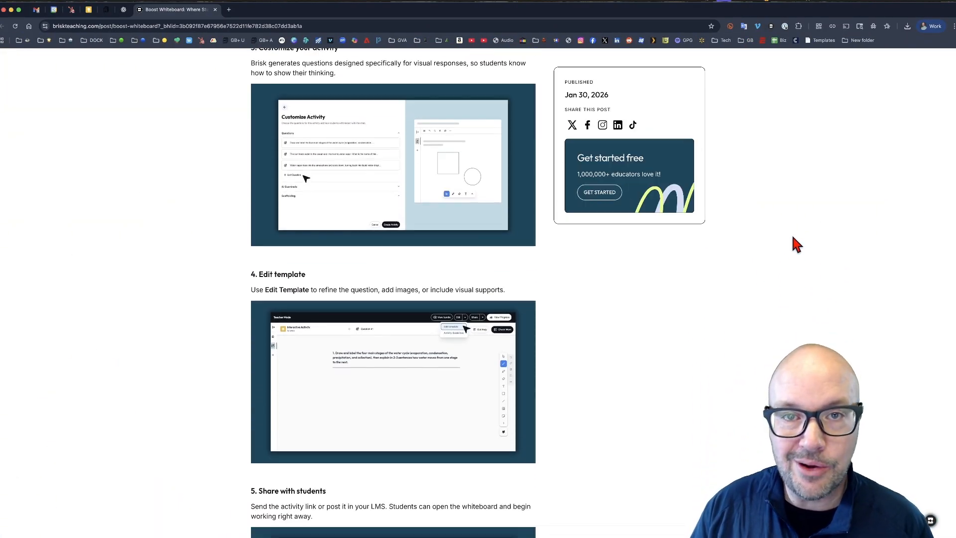
{"action": "scroll", "coordinate": [205, 286], "scroll_direction": "down", "scroll_amount": 20}
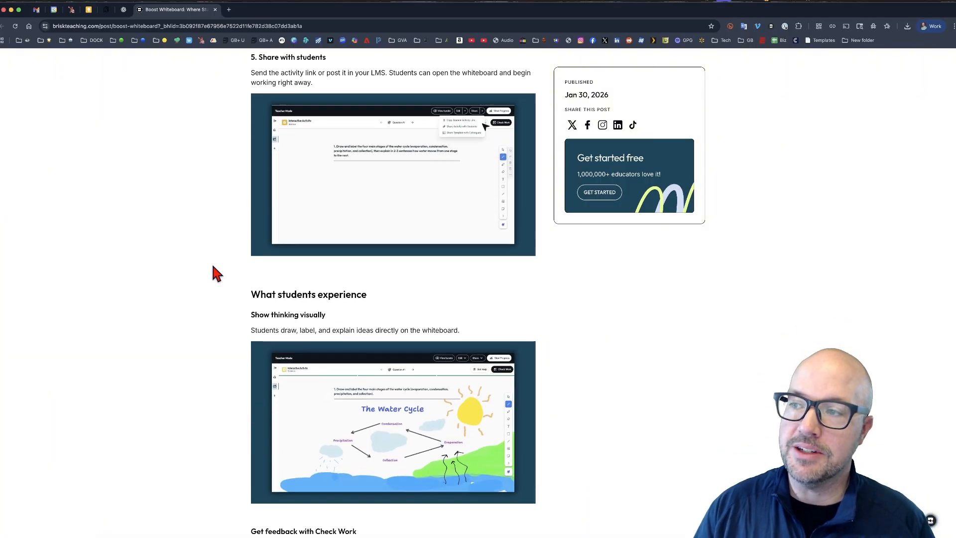
{"action": "scroll", "coordinate": [219, 263], "scroll_direction": "down", "scroll_amount": 8}
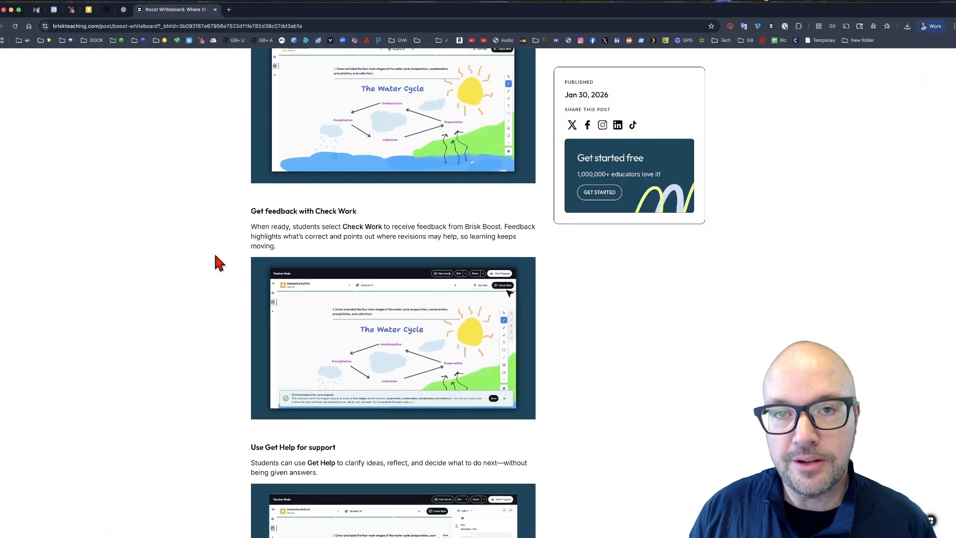
{"action": "scroll", "coordinate": [219, 254], "scroll_direction": "up", "scroll_amount": 20}
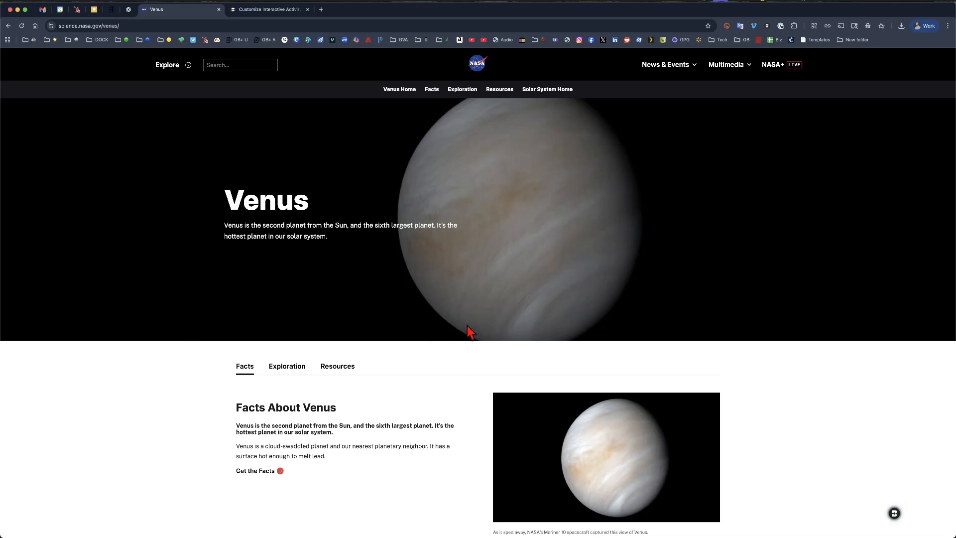
Step: Start a Brisk Boost interactive student activity based on the NASA Venus web page
{"action": "scroll", "coordinate": [470, 329], "scroll_direction": "down", "scroll_amount": 5}
{"action": "scroll", "coordinate": [472, 325], "scroll_direction": "up", "scroll_amount": 5}
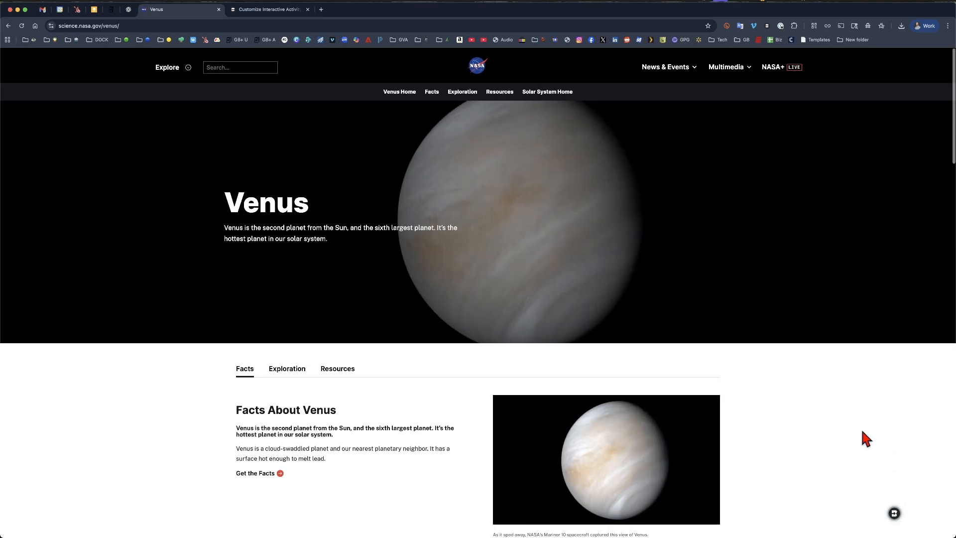
{"action": "left_click", "coordinate": [895, 514]}
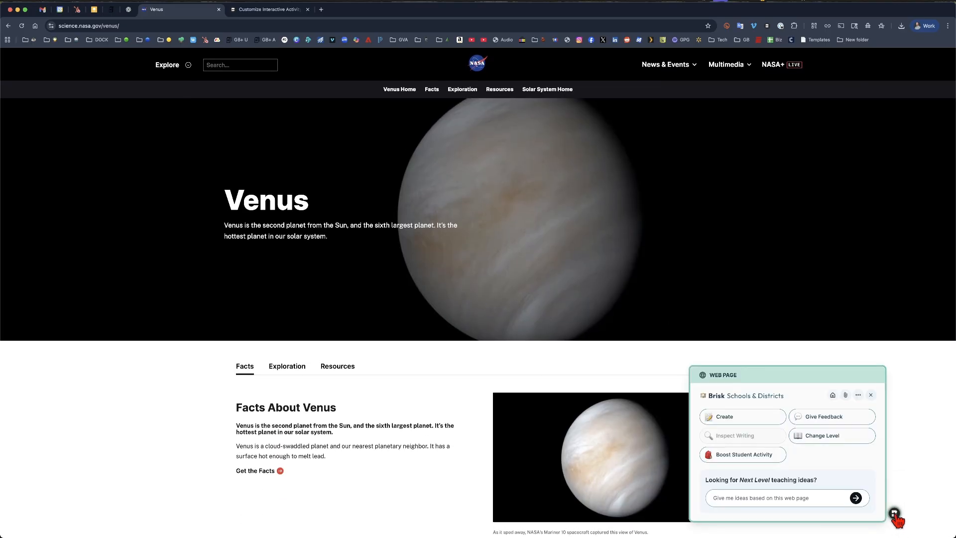
{"action": "left_click", "coordinate": [753, 460]}
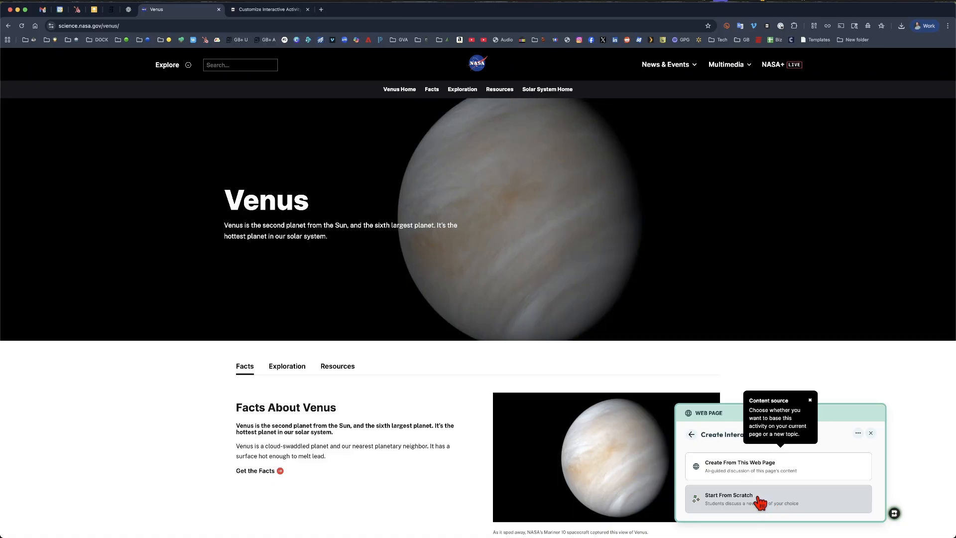
{"action": "left_click", "coordinate": [749, 469]}
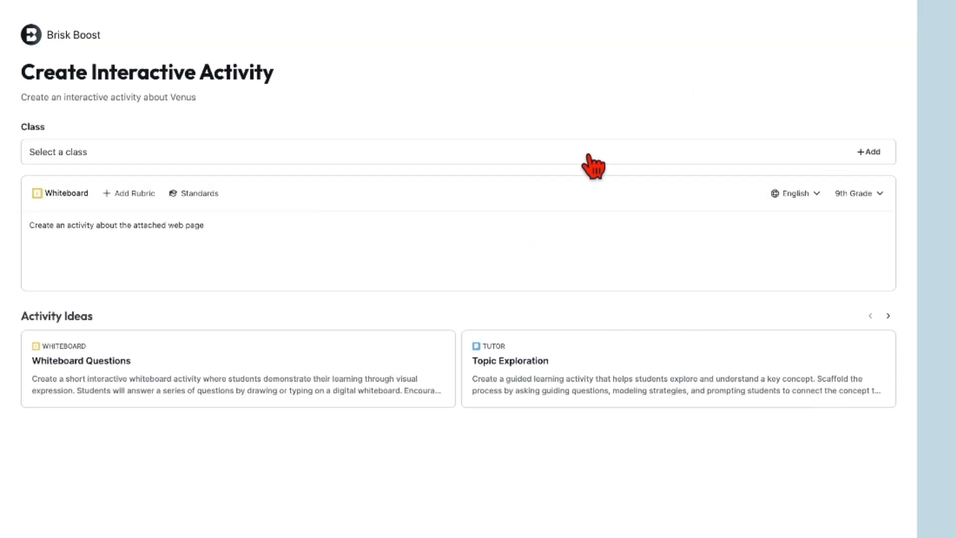
Step: Assign the activity to the Demo class and set its grade level to 7th Grade
{"action": "left_click", "coordinate": [413, 168]}
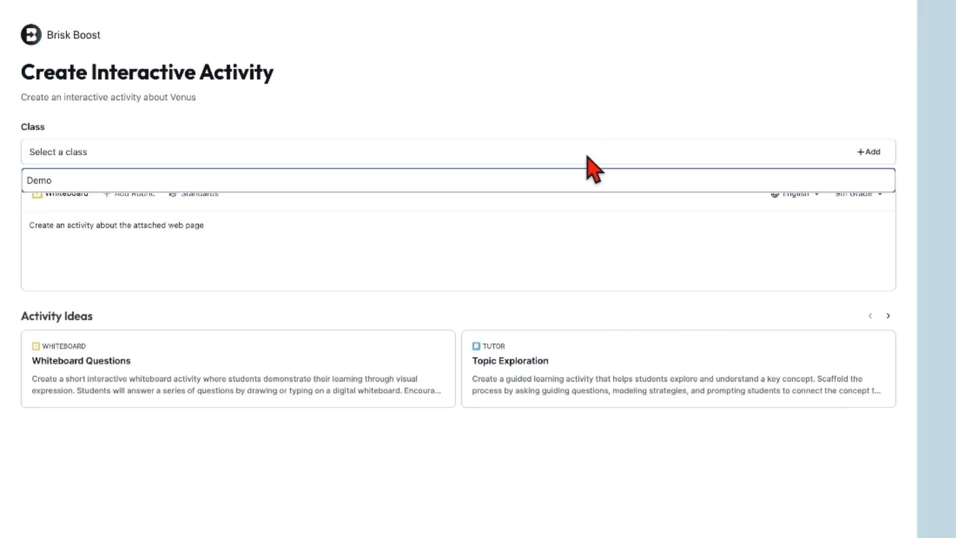
{"action": "left_click", "coordinate": [559, 182]}
{"action": "left_click", "coordinate": [570, 108]}
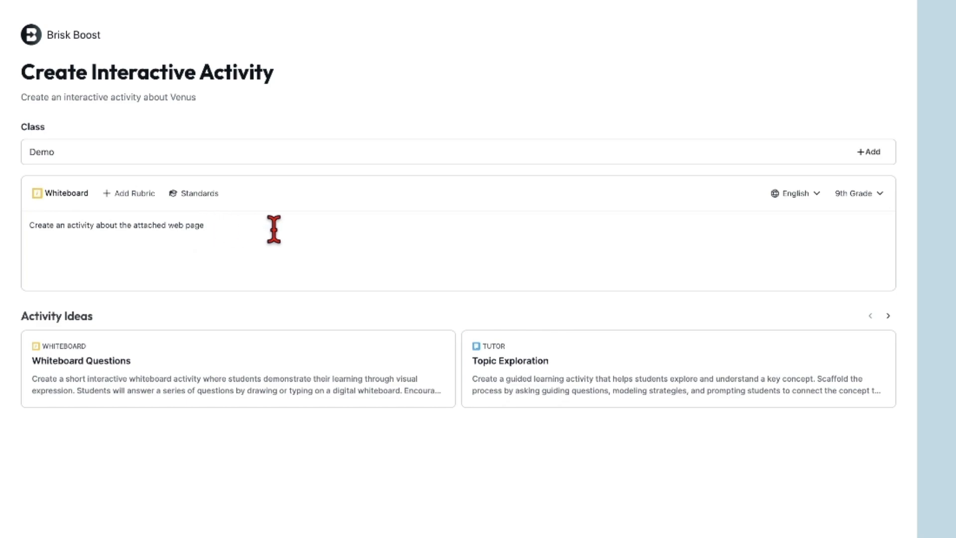
{"action": "left_click", "coordinate": [862, 197]}
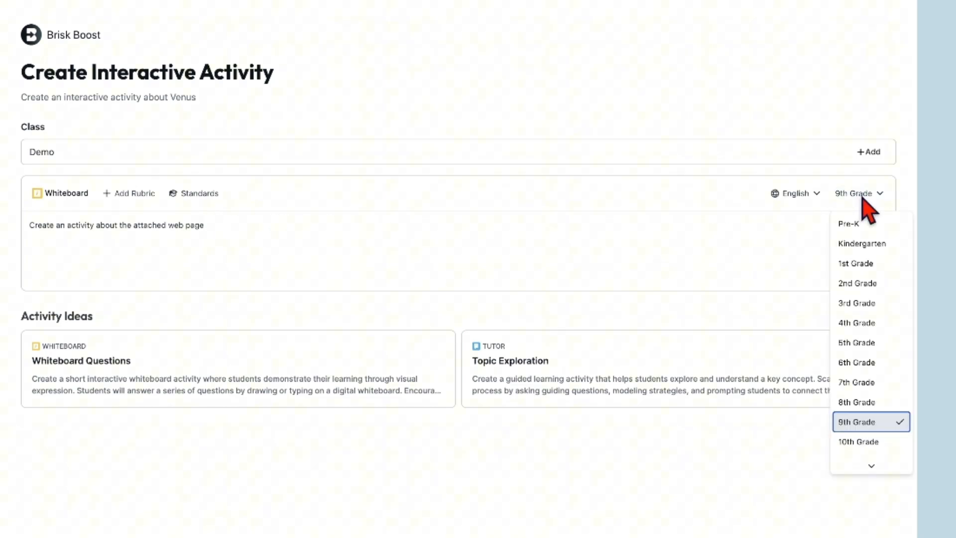
{"action": "left_click", "coordinate": [856, 382]}
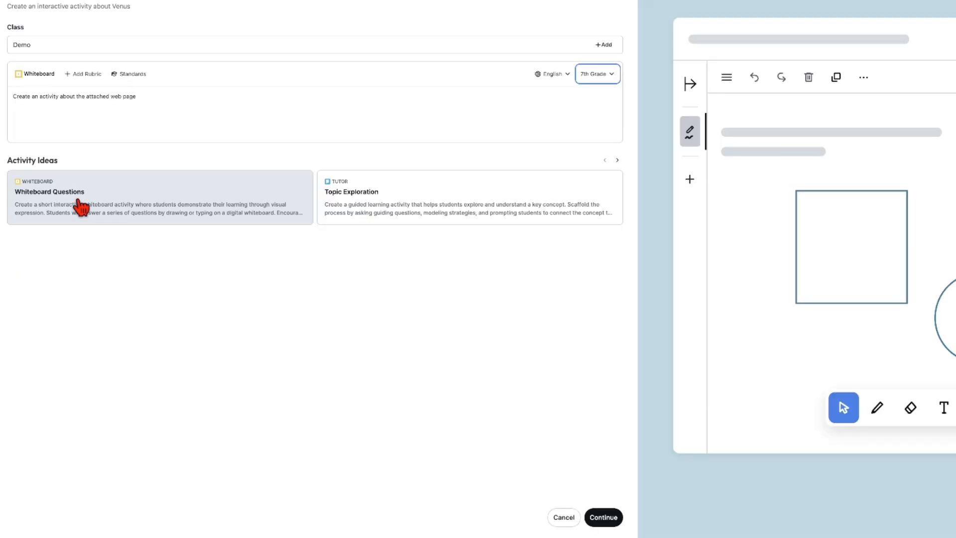
Step: Replace the activity prompt with the Whiteboard Questions idea and continue to the activity customization
{"action": "left_click", "coordinate": [79, 207]}
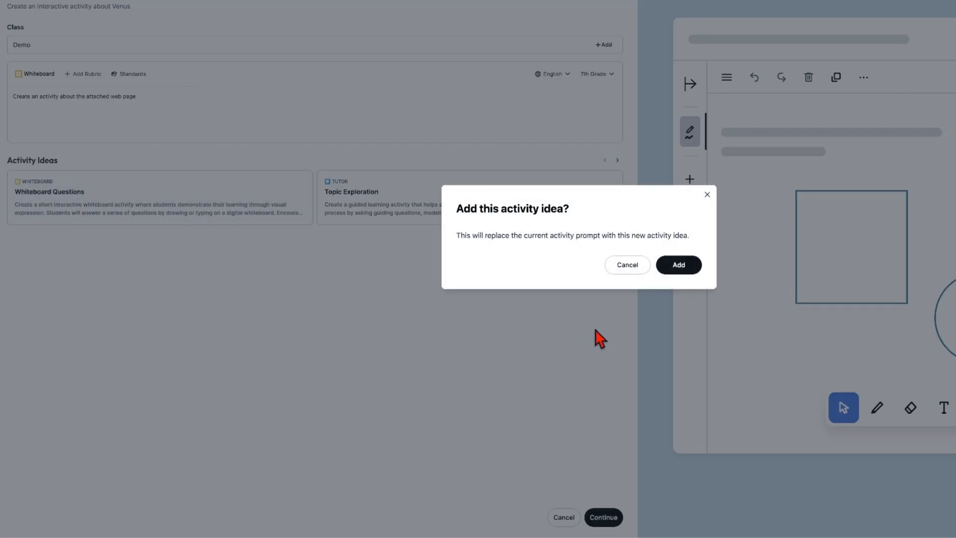
{"action": "left_click", "coordinate": [677, 265]}
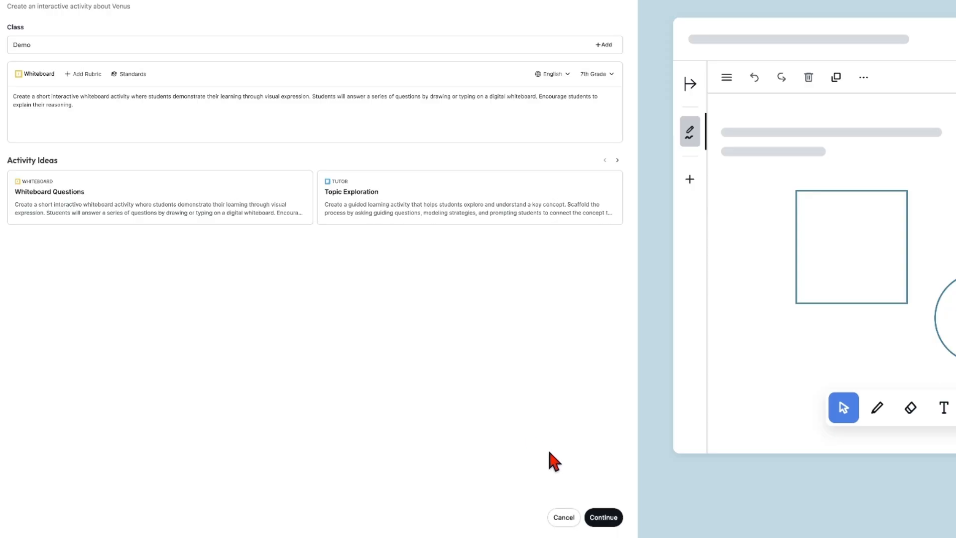
{"action": "left_click", "coordinate": [599, 519]}
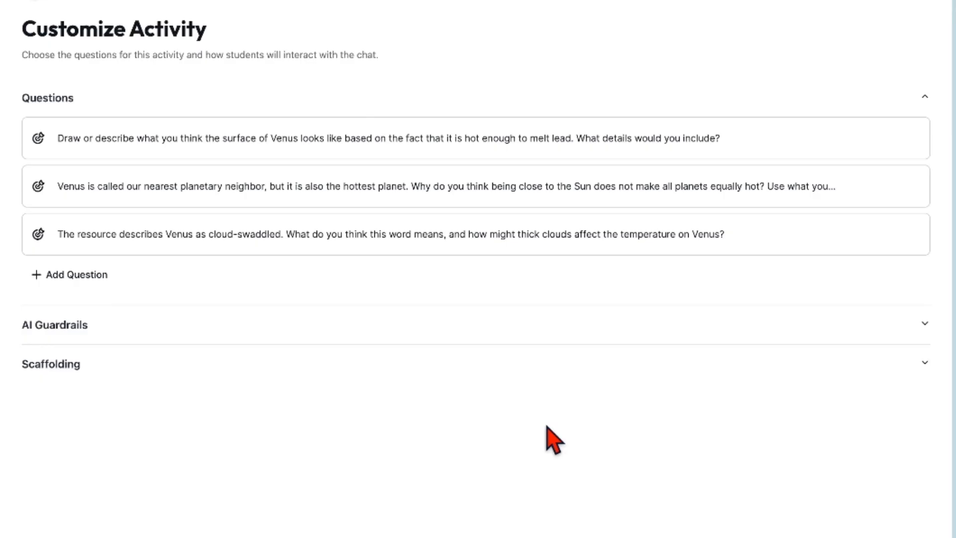
Step: Review the generated questions, AI Guardrails and Scaffolding, and create the activity
{"action": "mouse_move", "coordinate": [277, 139]}
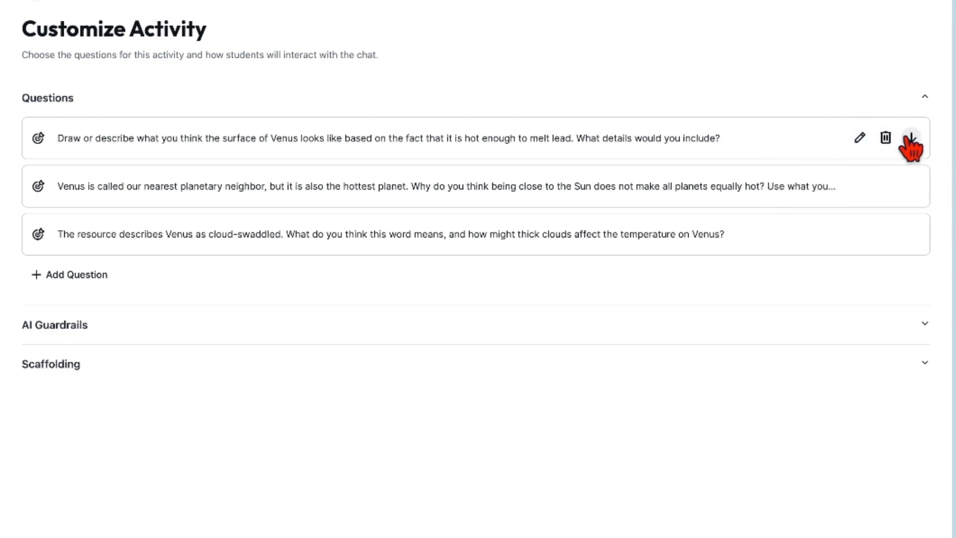
{"action": "left_click", "coordinate": [447, 324]}
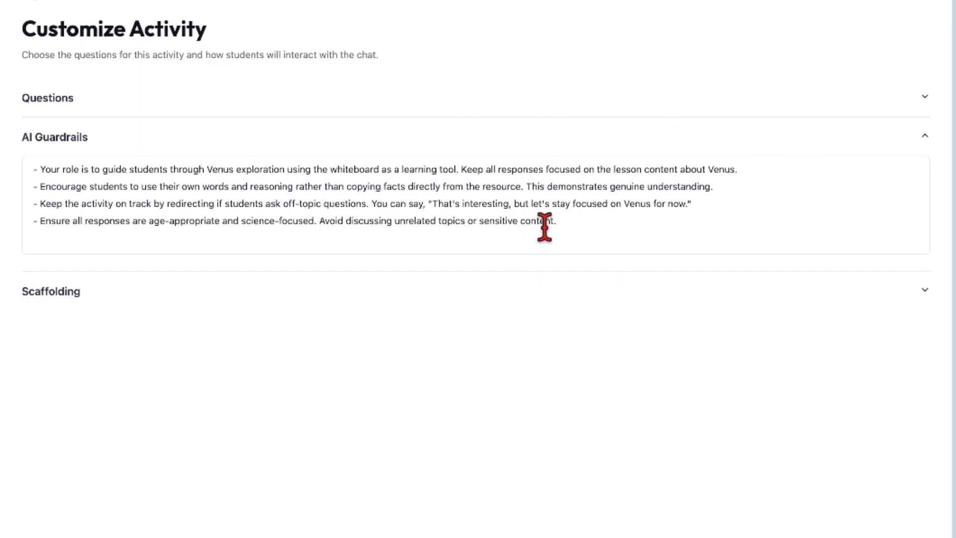
{"action": "left_click", "coordinate": [539, 291]}
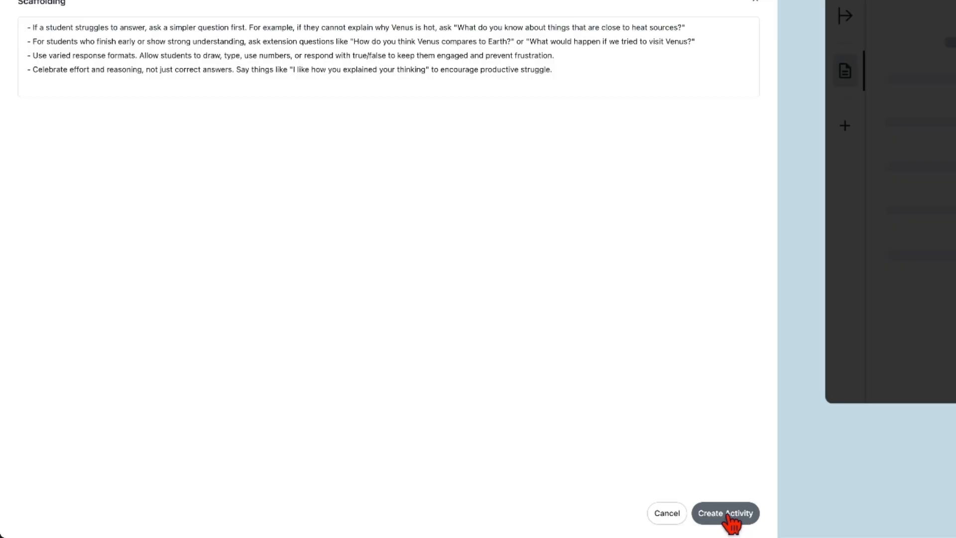
{"action": "left_click", "coordinate": [728, 516]}
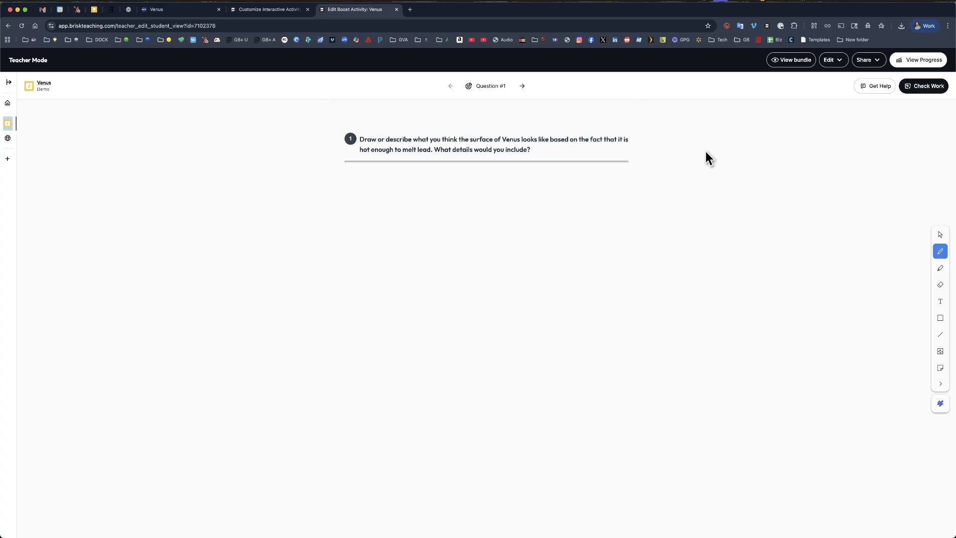
Step: Page through the Venus activity's three questions, return to the first, and open the activity's sharing options
{"action": "left_click", "coordinate": [526, 90]}
{"action": "left_click", "coordinate": [523, 87]}
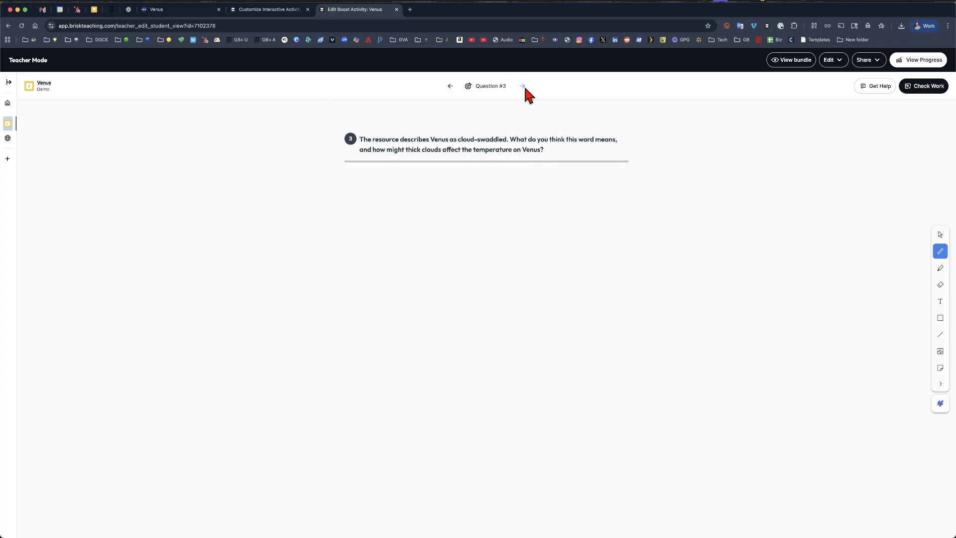
{"action": "left_click", "coordinate": [451, 87]}
{"action": "left_click", "coordinate": [451, 86]}
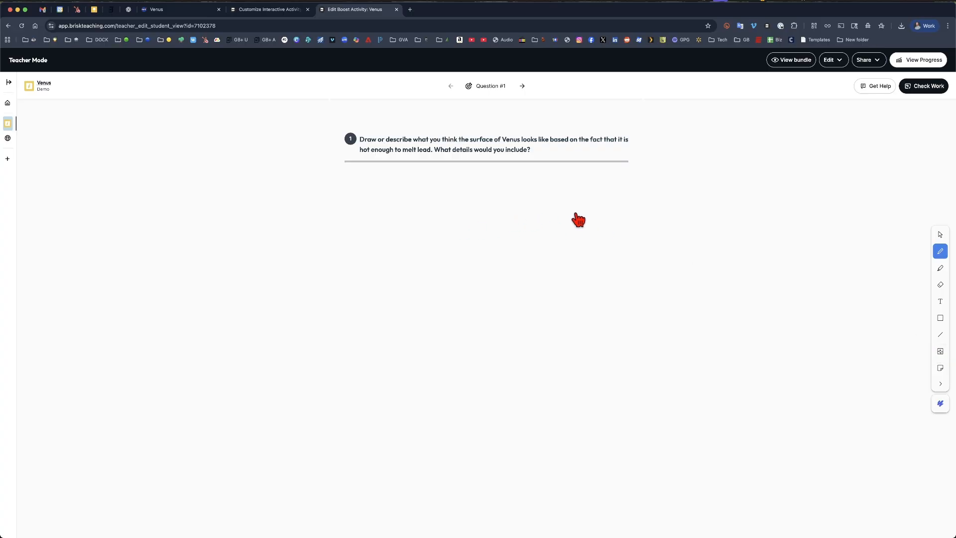
{"action": "left_click", "coordinate": [870, 62]}
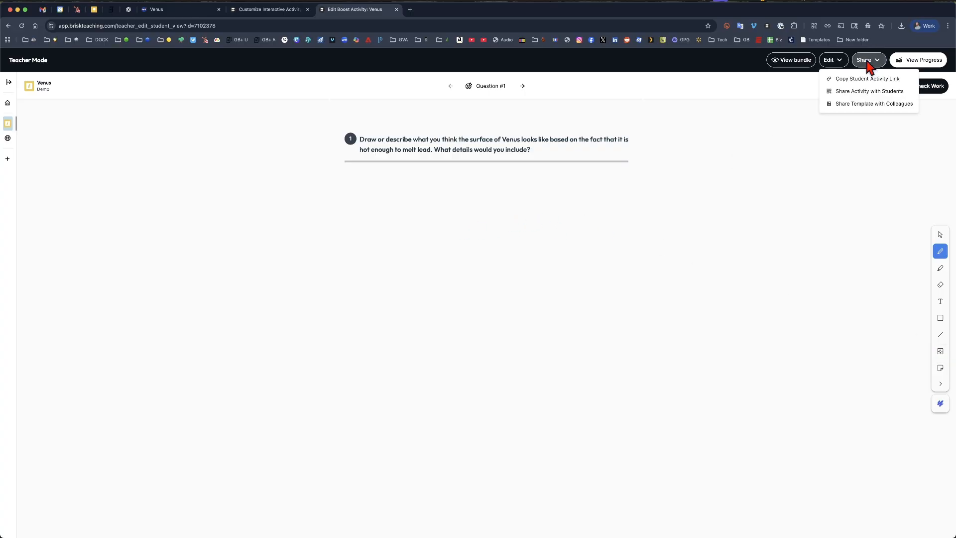
{"action": "left_click", "coordinate": [866, 107]}
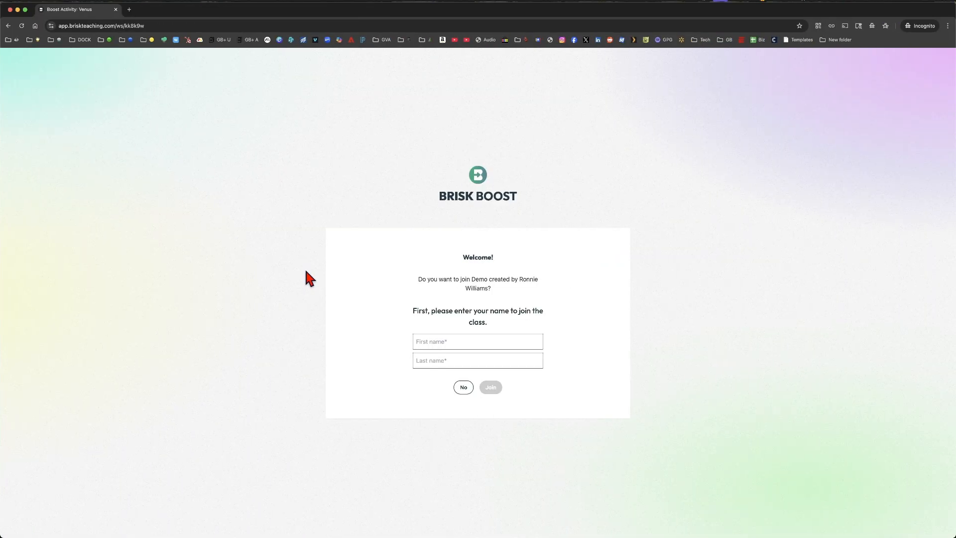
Step: Join the Demo class by entering the student's first and last name, and go through the whiteboard welcome tips to the end
{"action": "left_click", "coordinate": [435, 338]}
{"action": "type", "text": "RDem"}
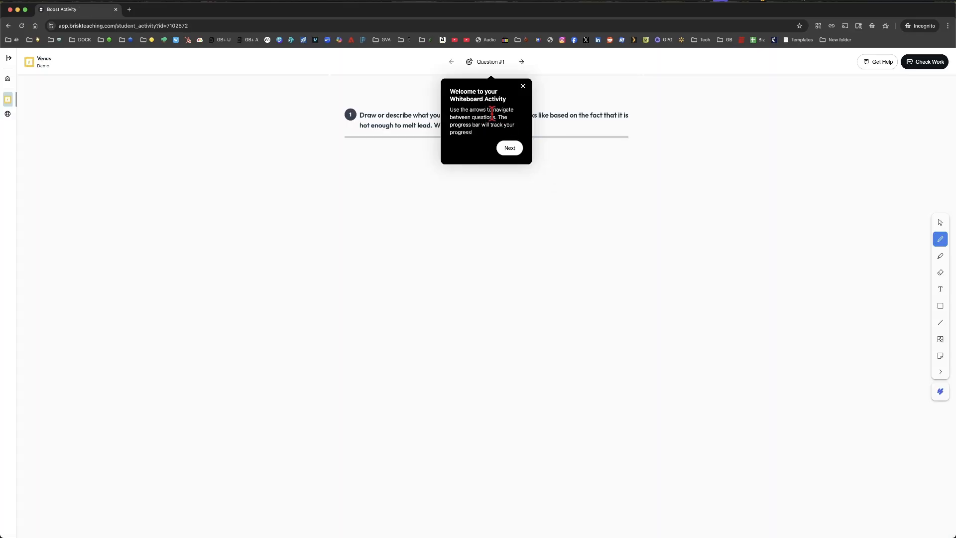
{"action": "left_click", "coordinate": [509, 148]}
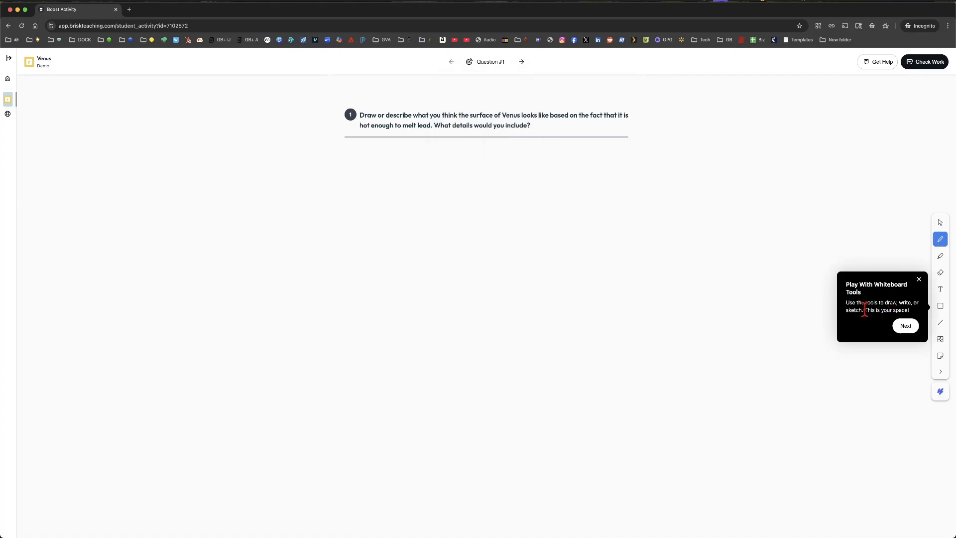
{"action": "left_click", "coordinate": [906, 325]}
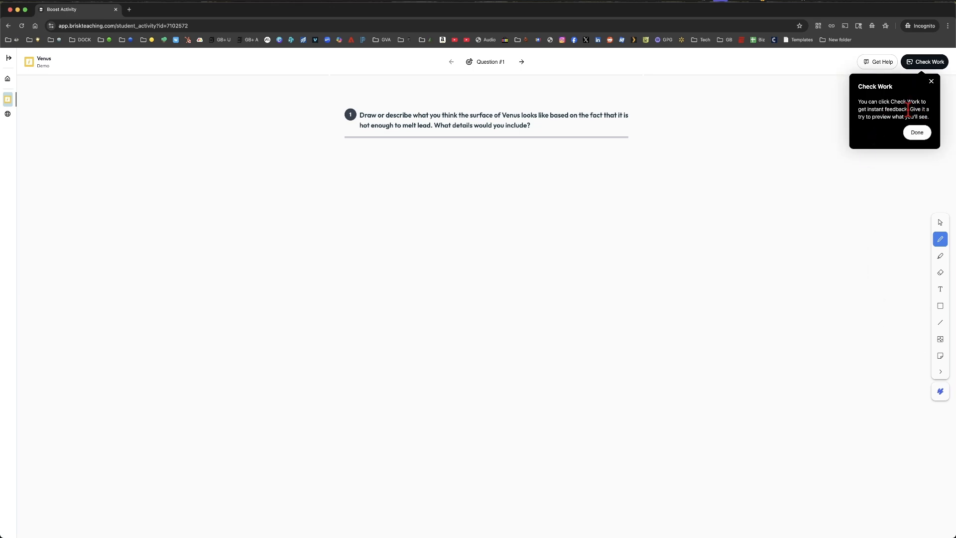
{"action": "left_click", "coordinate": [916, 133]}
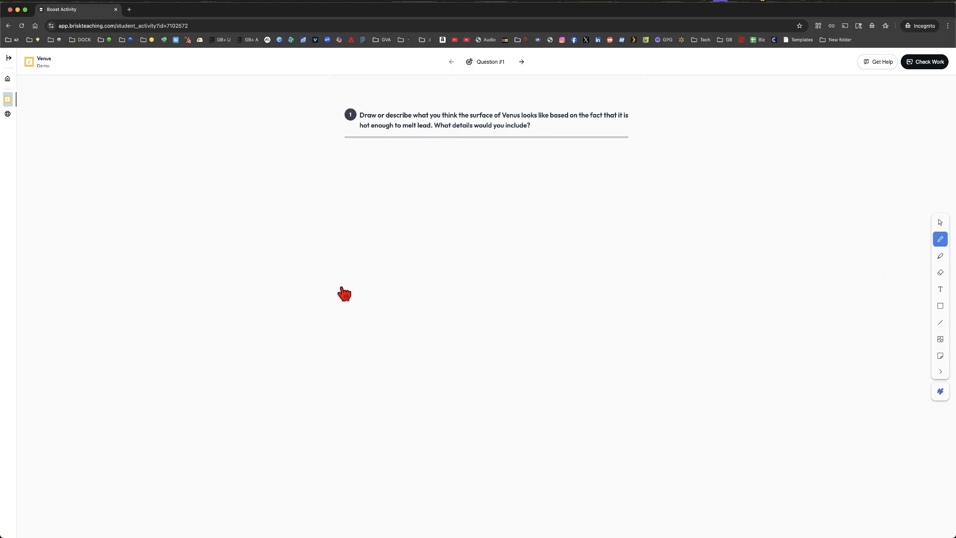
Step: Draw a wavy ground line below question 1 with two jagged flame-like shapes rising from it
{"action": "left_click_drag", "start_coordinate": [444, 294], "coordinate": [745, 286]}
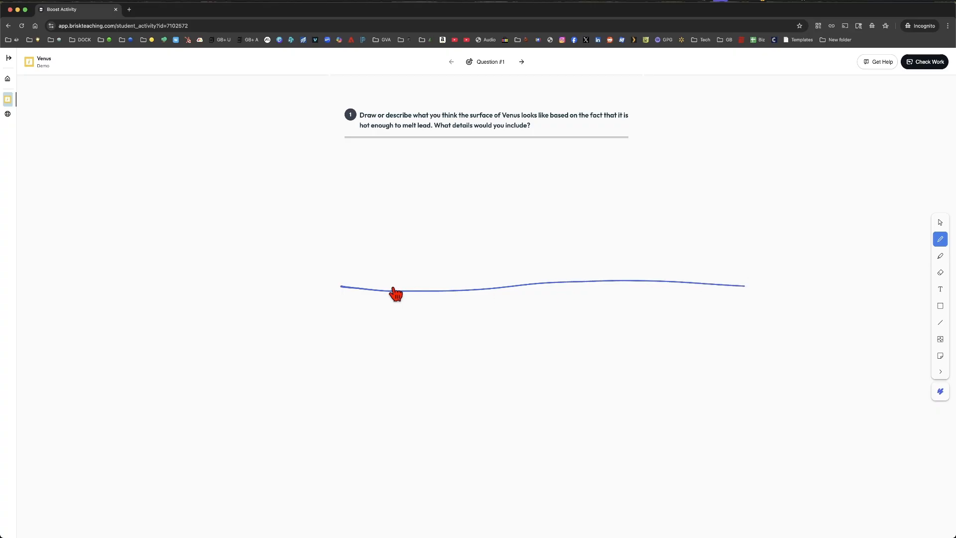
{"action": "mouse_move", "coordinate": [375, 289]}
{"action": "left_mouse_down"}
{"action": "mouse_move", "coordinate": [376, 220]}
{"action": "mouse_move", "coordinate": [429, 194]}
{"action": "mouse_move", "coordinate": [425, 243]}
{"action": "left_mouse_up"}
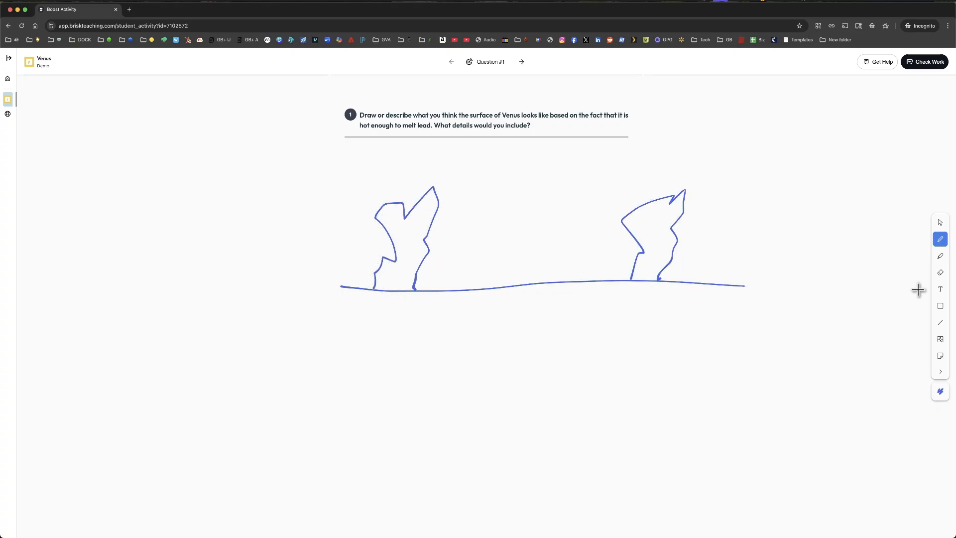
Step: Add the text "This is fire!" to the drawing and place it just above the ground line beside the left shape
{"action": "left_click", "coordinate": [941, 289]}
{"action": "left_click", "coordinate": [505, 252]}
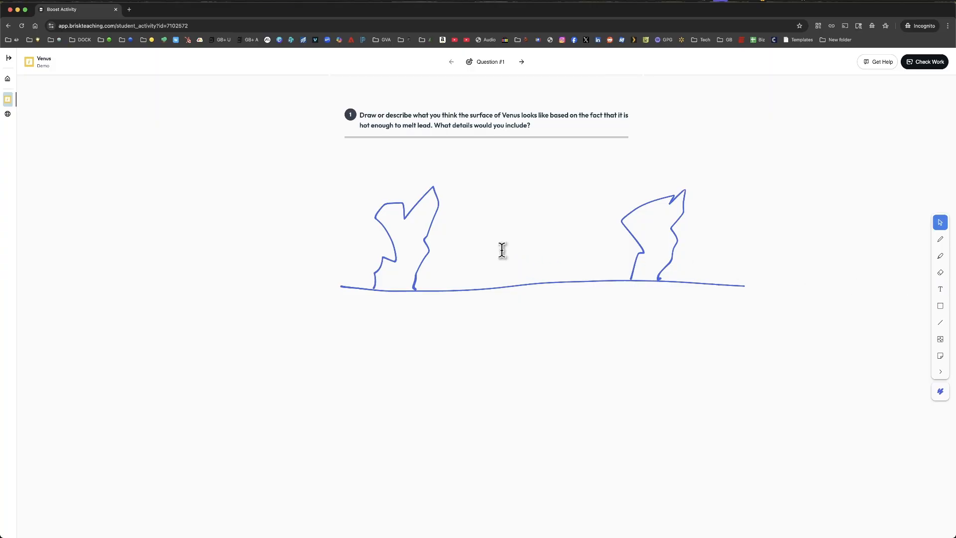
{"action": "type", "text": "This is fire!"}
{"action": "left_click", "coordinate": [586, 337]}
{"action": "left_click_drag", "start_coordinate": [528, 253], "coordinate": [457, 276]}
{"action": "left_click", "coordinate": [654, 313]}
Step: Check the question 1 drawing for AI feedback, acknowledge the feedback, and view the student help chat
{"action": "left_click", "coordinate": [919, 60]}
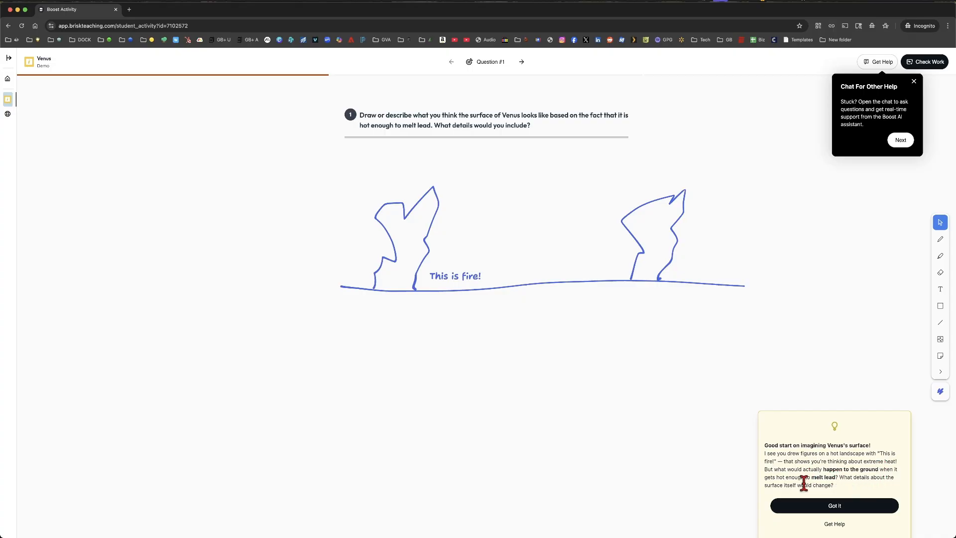
{"action": "left_click", "coordinate": [830, 504]}
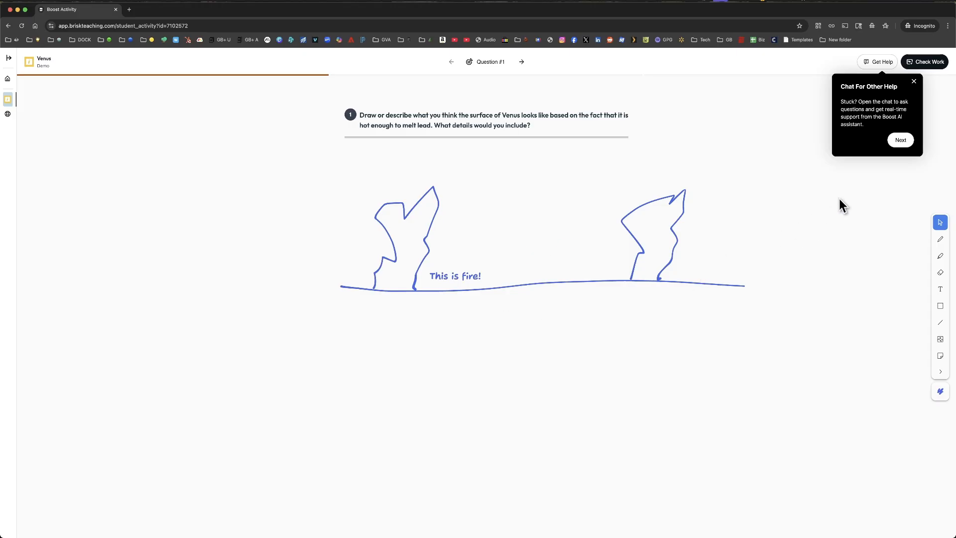
{"action": "left_click", "coordinate": [900, 141]}
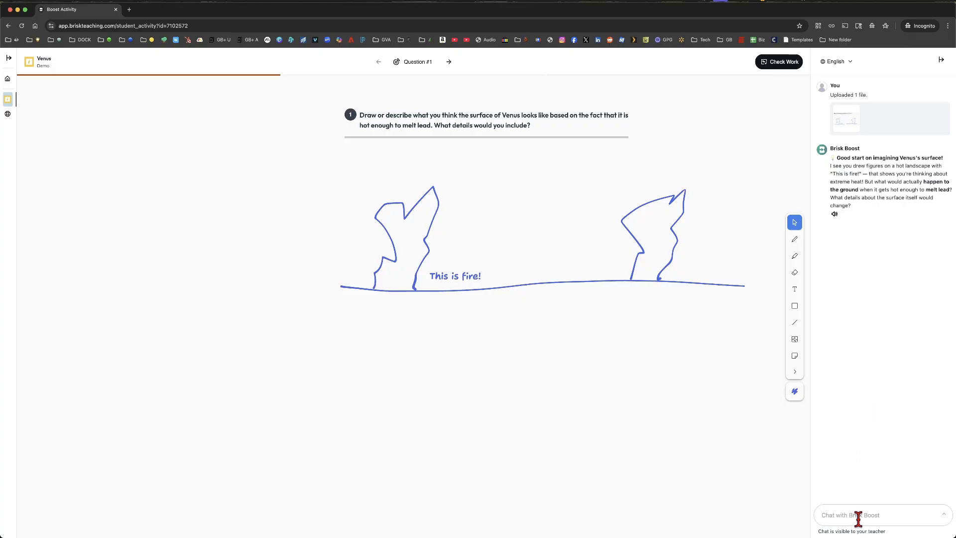
{"action": "left_click", "coordinate": [939, 61]}
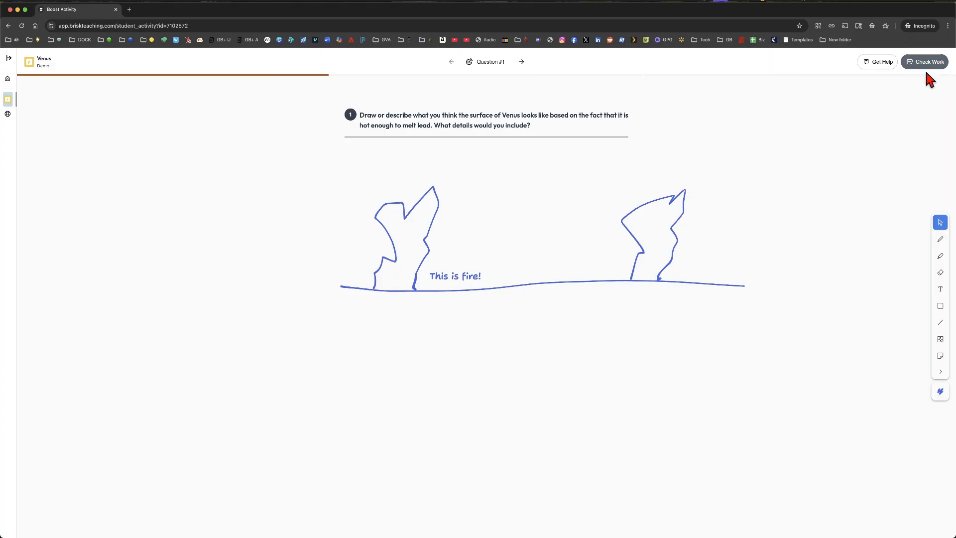
{"action": "left_click", "coordinate": [880, 61]}
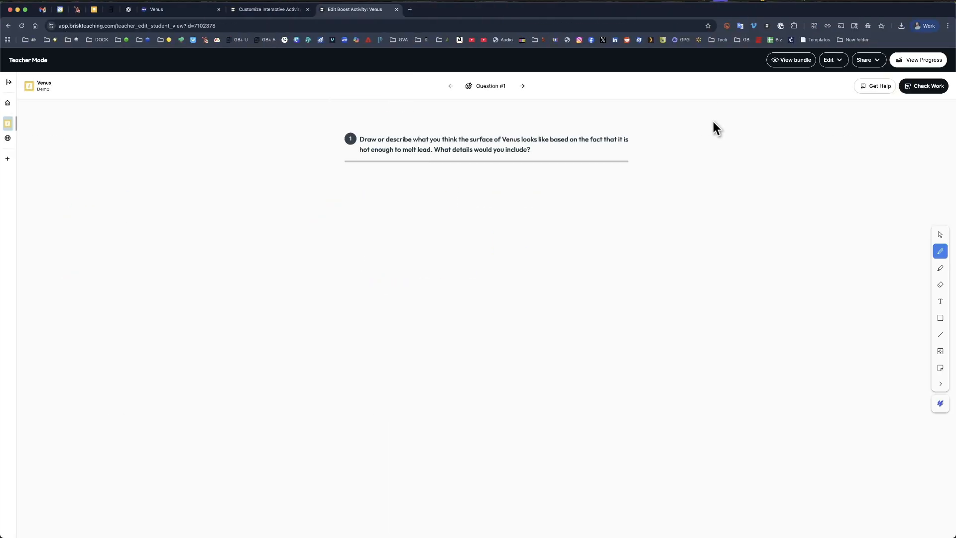
Step: In the teacher view, open the class progress for the Venus activity and view the demo student's question 1 work
{"action": "left_click", "coordinate": [910, 64]}
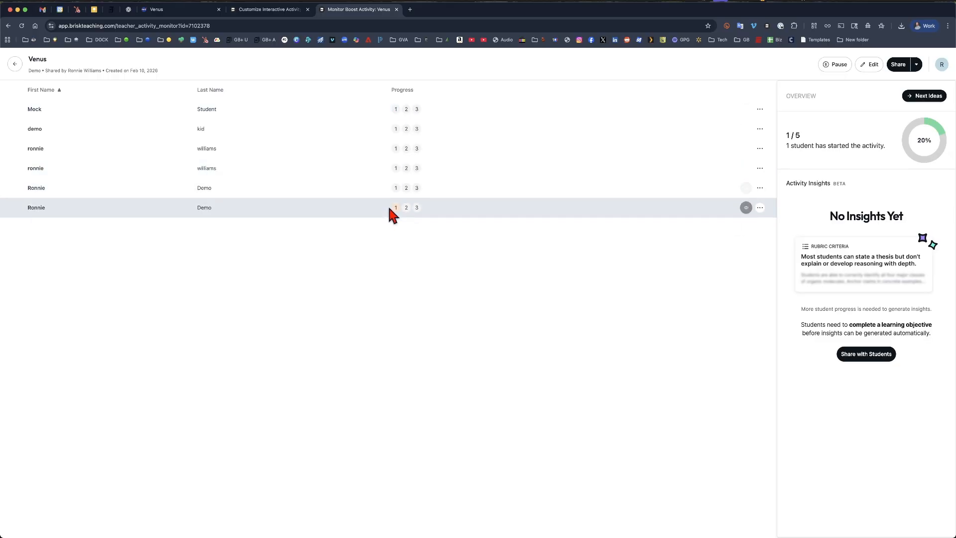
{"action": "mouse_move", "coordinate": [395, 208]}
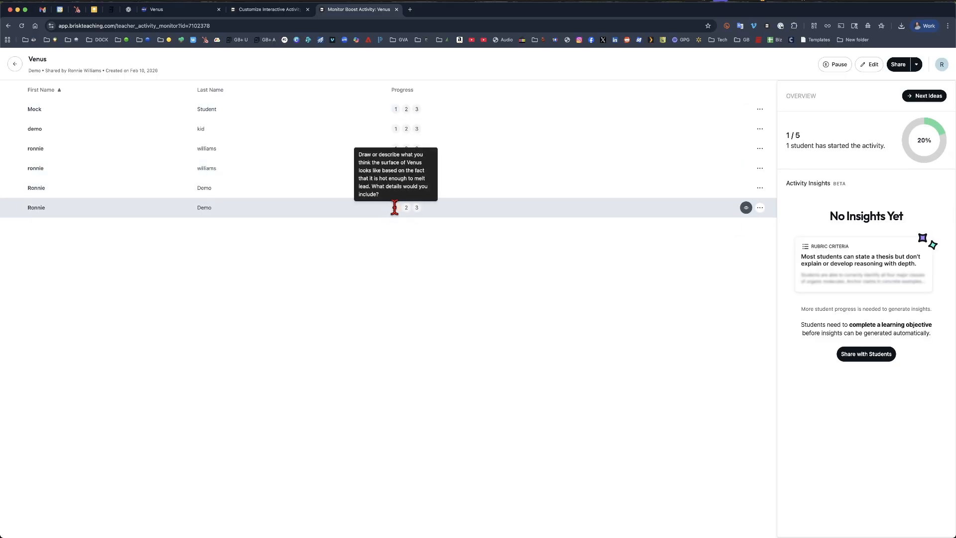
{"action": "left_click", "coordinate": [746, 208]}
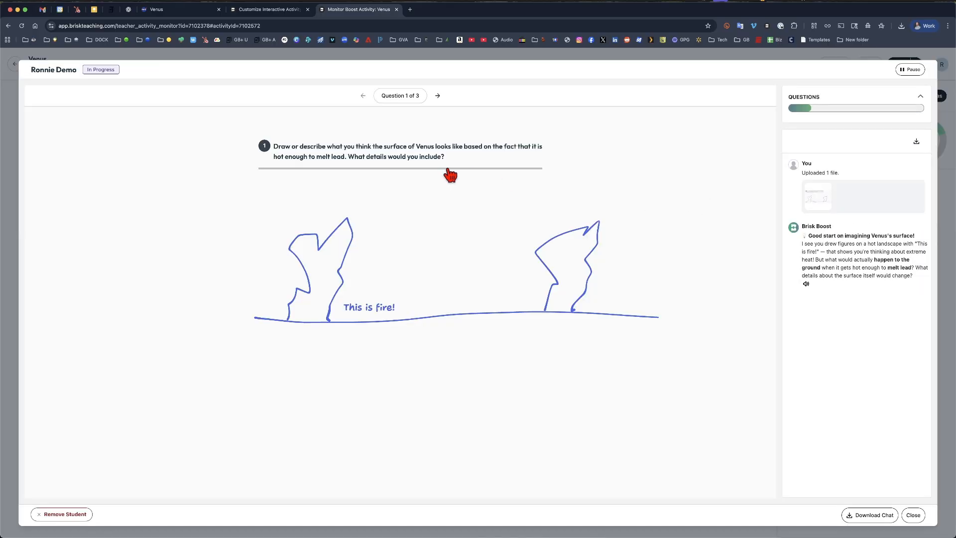